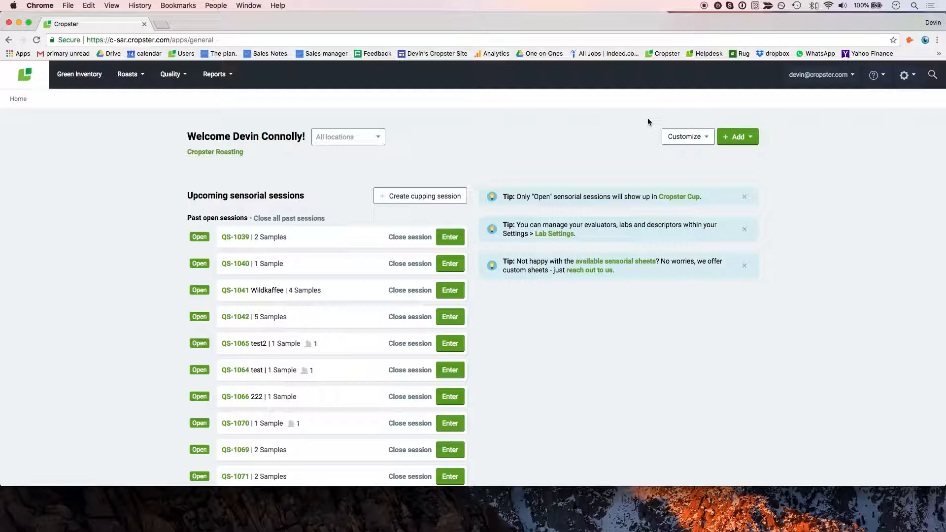
# Open a new non-logged roast entry from the roasts overview and go to its roast name
pyautogui.moveTo(131, 75)
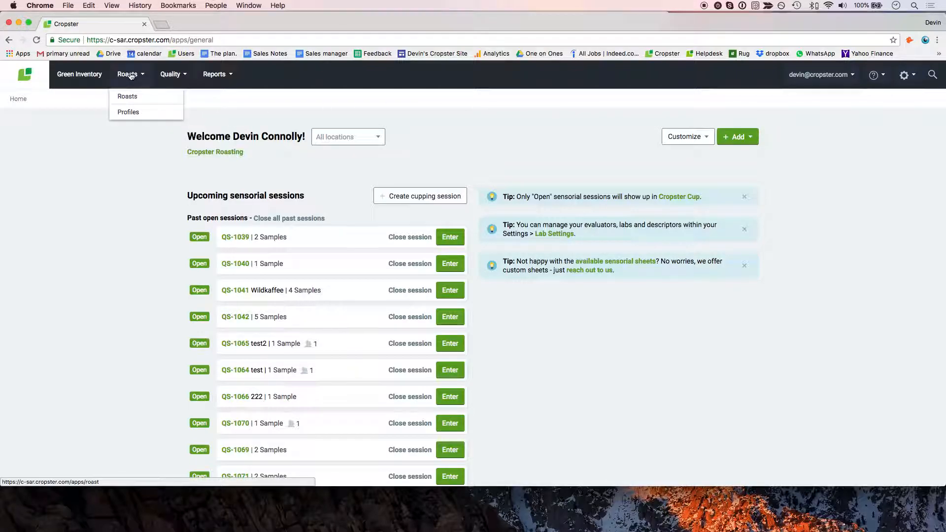
pyautogui.click(134, 96)
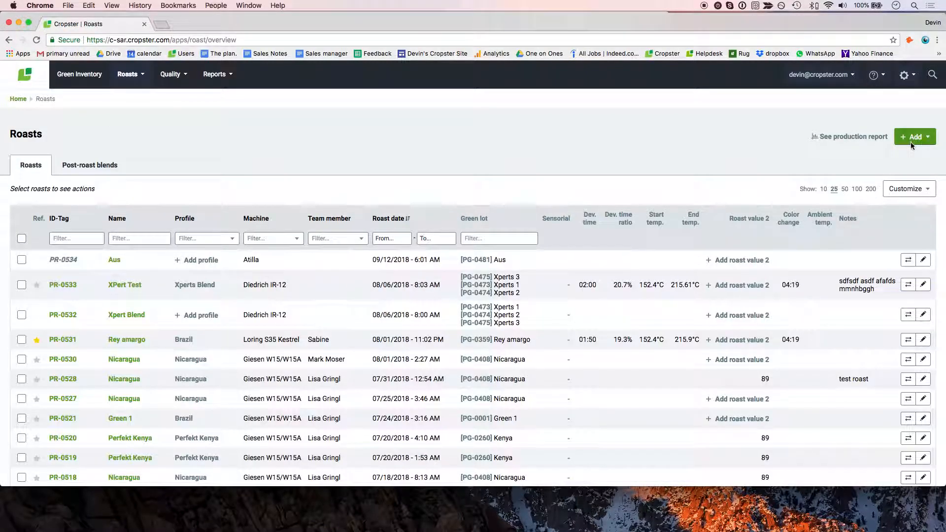
pyautogui.click(911, 142)
pyautogui.click(910, 162)
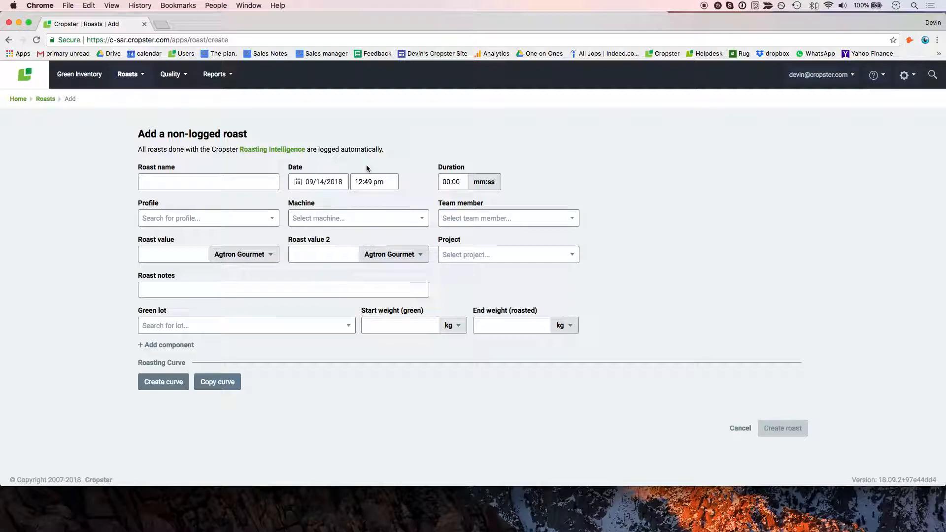
pyautogui.click(172, 177)
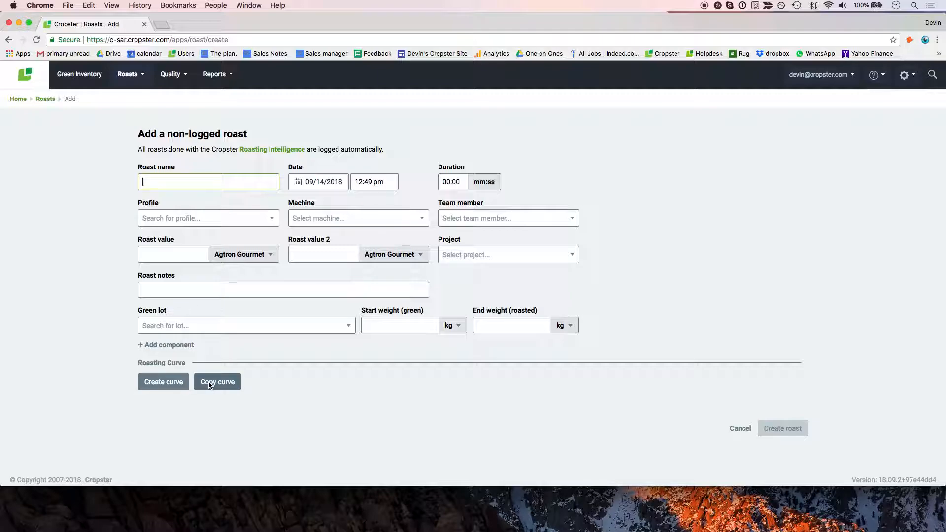
# Create a roasting curve, raise its start temperature, shift the turning point and third point earlier, and end it at about 12:21 and 238 °C
pyautogui.click(179, 386)
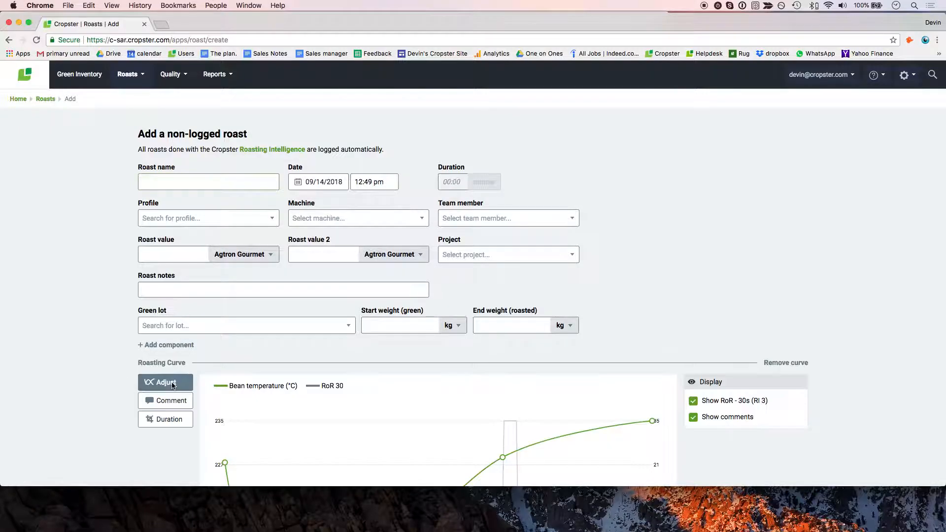
pyautogui.scroll(-3, 172, 386)
pyautogui.scroll(-3, 171, 384)
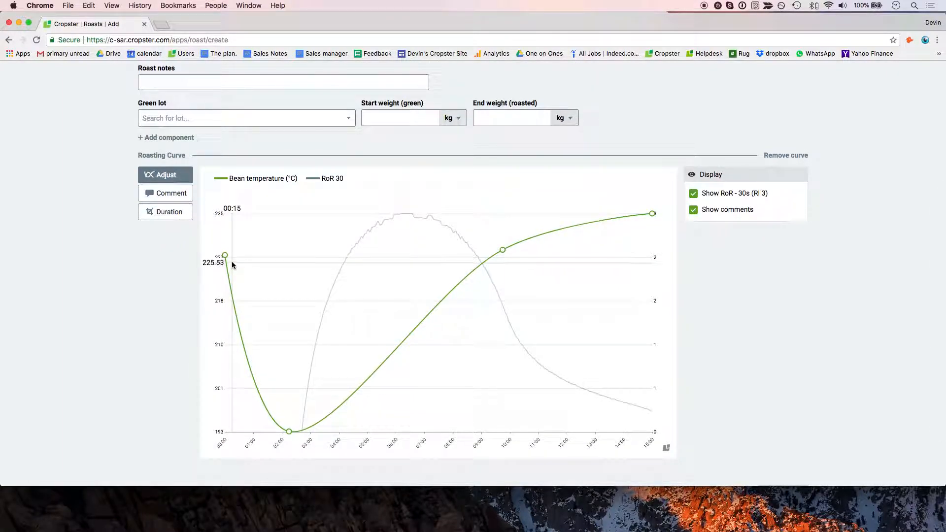
pyautogui.moveTo(225, 257); pyautogui.dragTo(225, 231)
pyautogui.moveTo(289, 431)
pyautogui.mouseDown()
pyautogui.moveTo(281, 492)
pyautogui.moveTo(284, 429)
pyautogui.moveTo(282, 440)
pyautogui.mouseUp()
pyautogui.moveTo(501, 243); pyautogui.dragTo(489, 256)
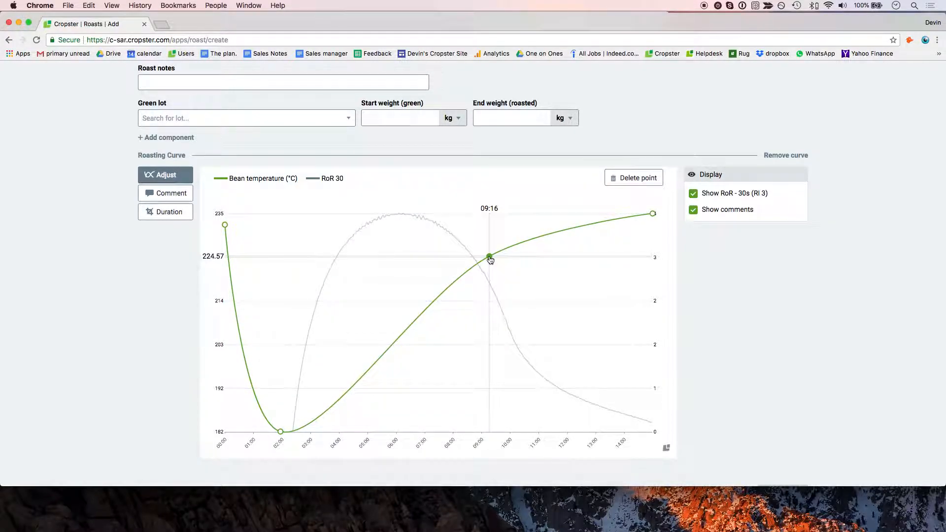
pyautogui.moveTo(653, 216); pyautogui.dragTo(725, 208)
pyautogui.moveTo(652, 212); pyautogui.dragTo(507, 218)
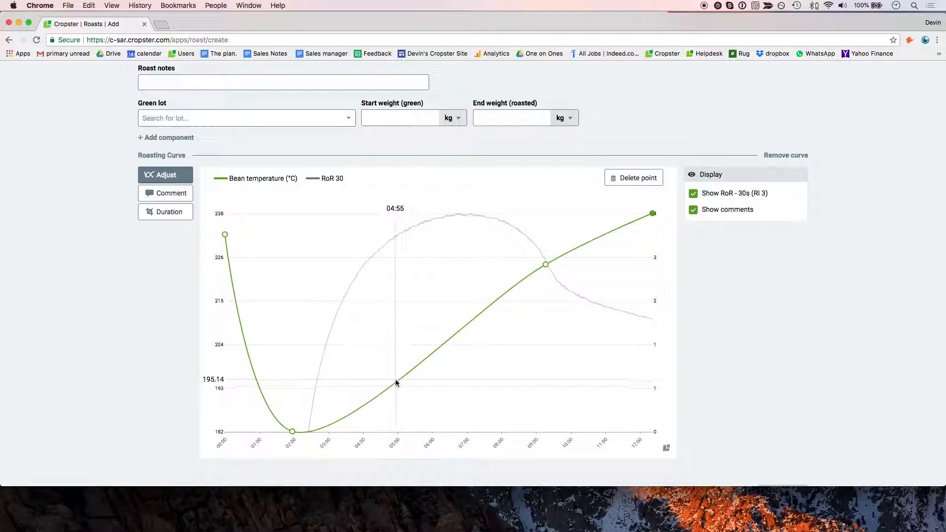
# Shift the curve's turning point to about 01:25, add a point near 04:35 at about 210 °C, and move the next point to about 08:15
pyautogui.click(293, 433)
pyautogui.moveTo(293, 435); pyautogui.dragTo(273, 431)
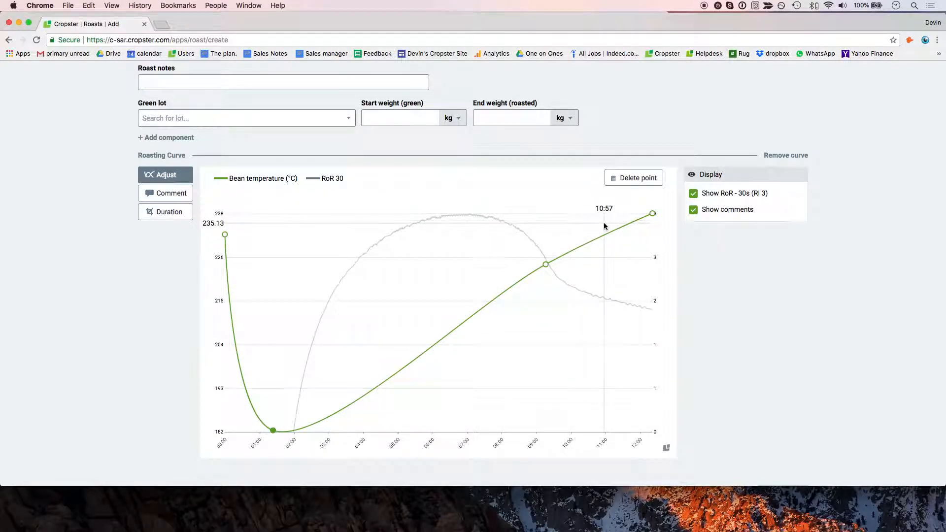
pyautogui.click(383, 383)
pyautogui.moveTo(383, 385); pyautogui.dragTo(383, 322)
pyautogui.moveTo(546, 266); pyautogui.dragTo(510, 252)
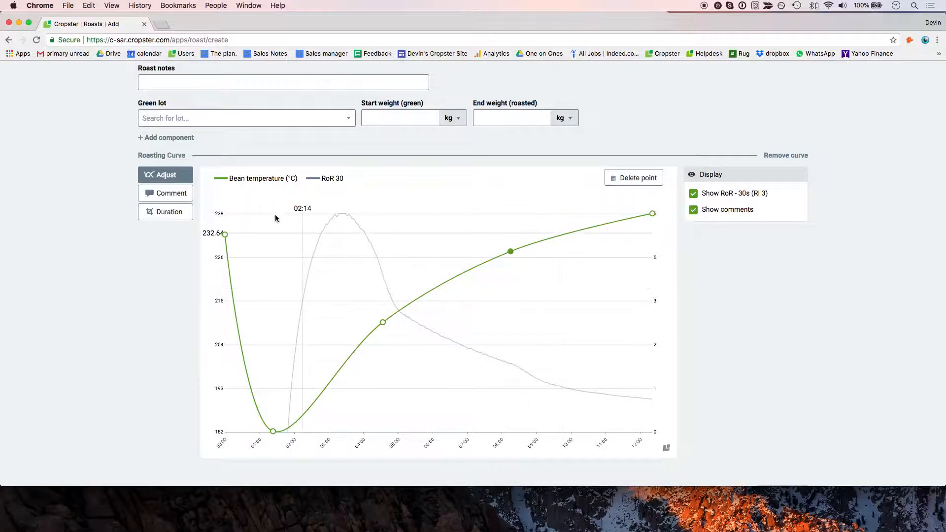
# Add a First crack comment to the bean temperature curve at 07:43
pyautogui.click(180, 194)
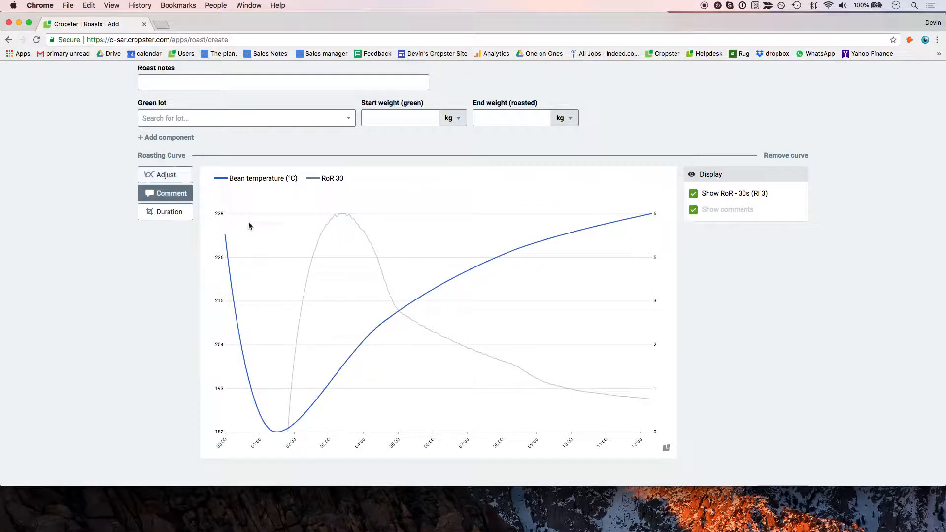
pyautogui.click(493, 261)
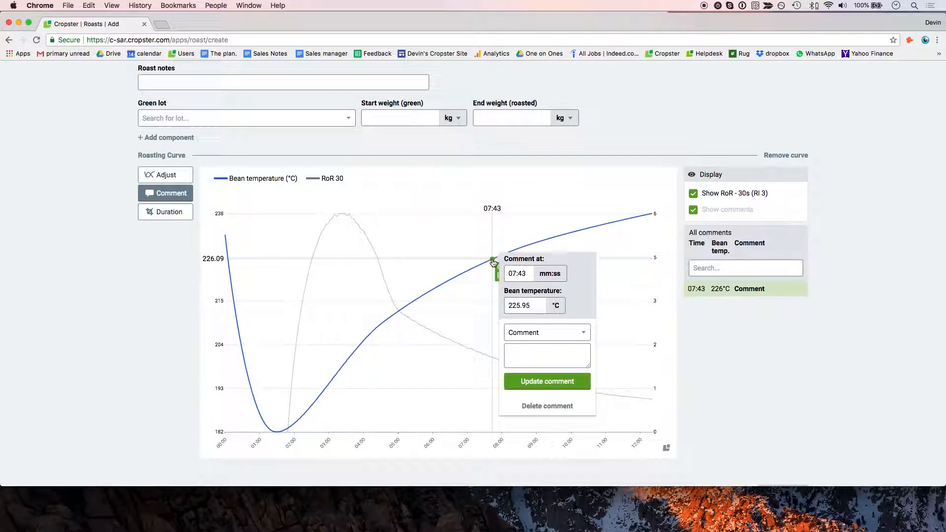
pyautogui.tripleClick(525, 272)
pyautogui.tripleClick(508, 303)
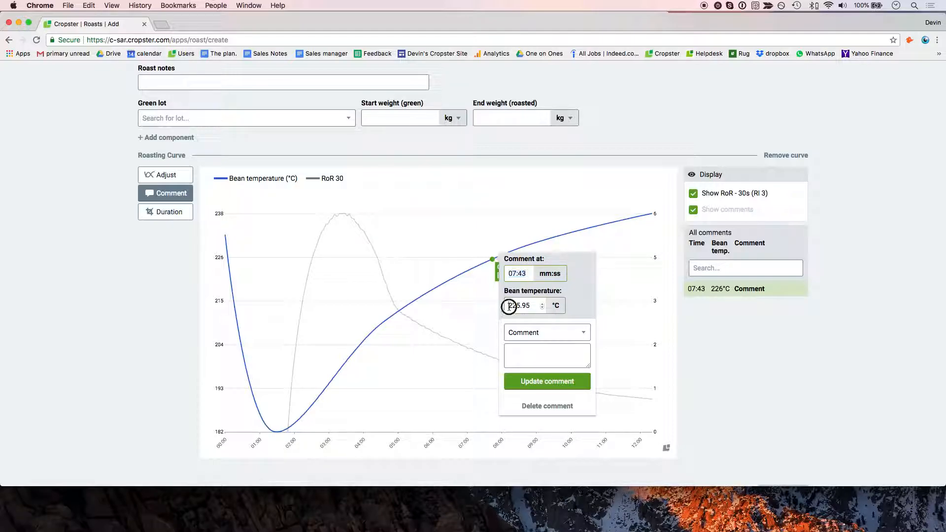
pyautogui.click(494, 264)
pyautogui.click(493, 265)
pyautogui.click(541, 335)
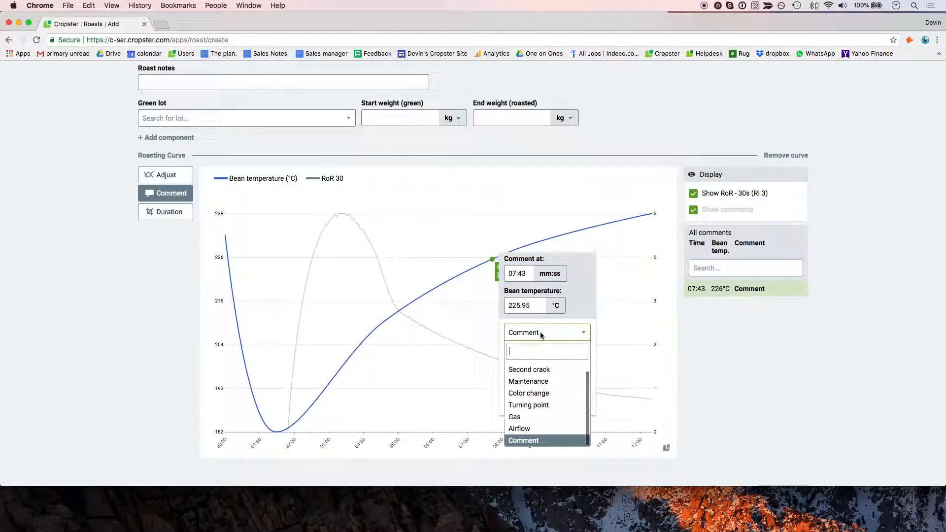
pyautogui.scroll(1, 542, 369)
pyautogui.click(541, 365)
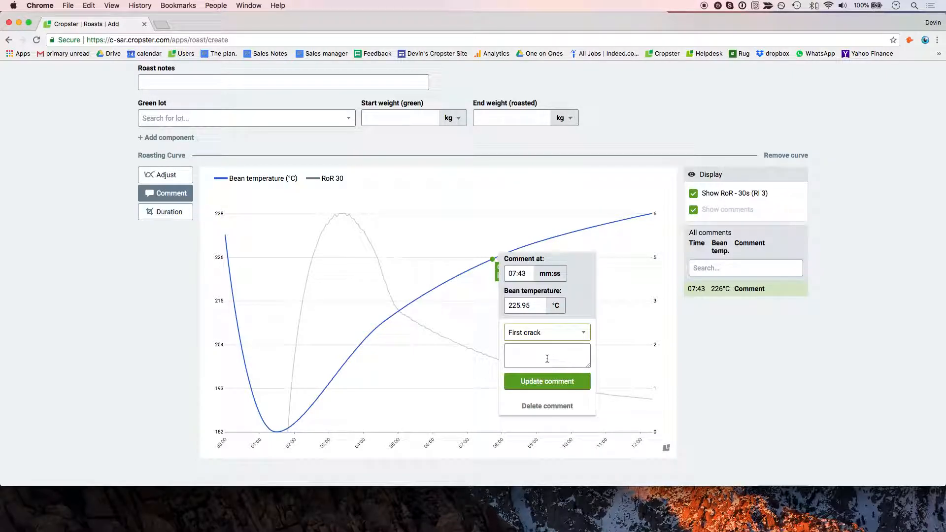
pyautogui.click(558, 381)
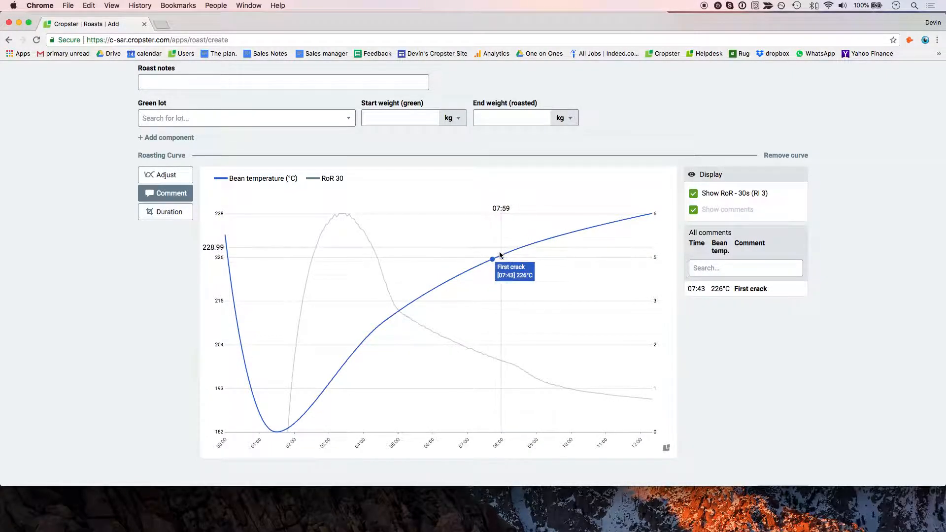
# Add a Color change comment to the bean temperature curve at 05:03
pyautogui.click(400, 311)
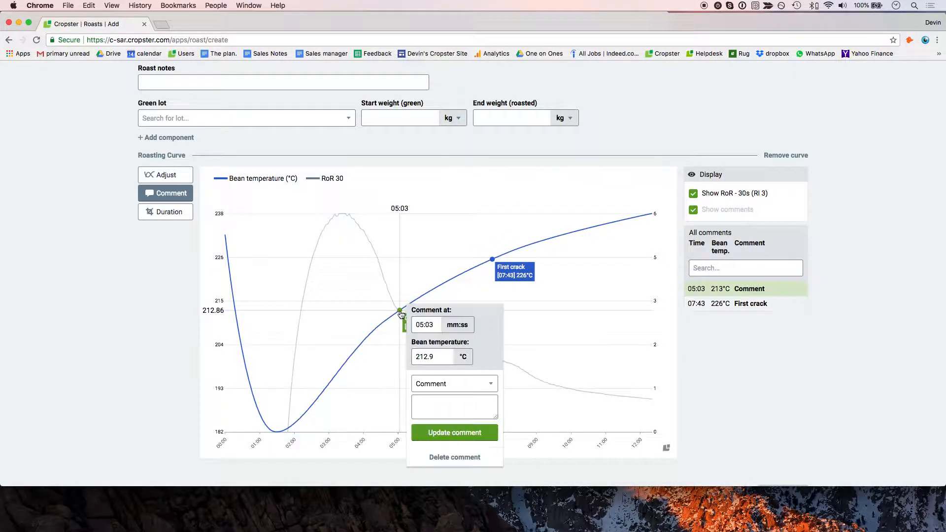
pyautogui.click(437, 385)
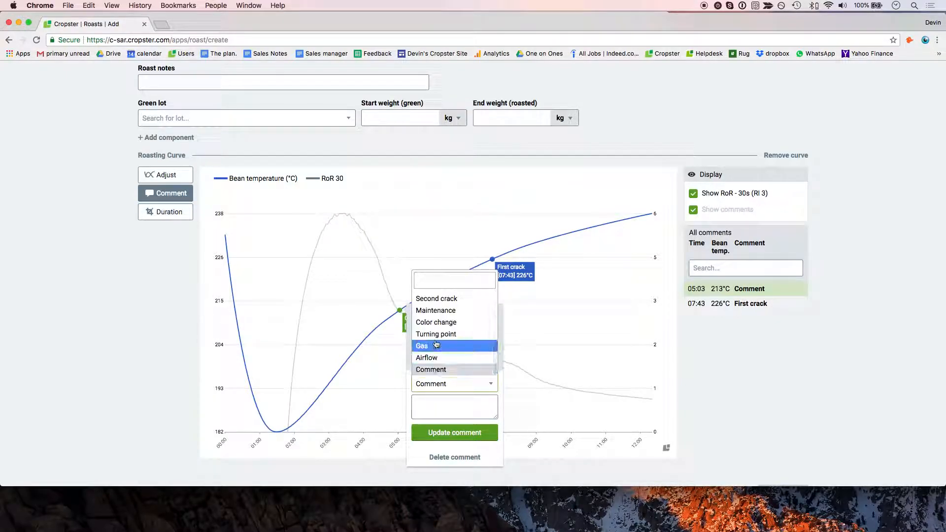
pyautogui.click(437, 322)
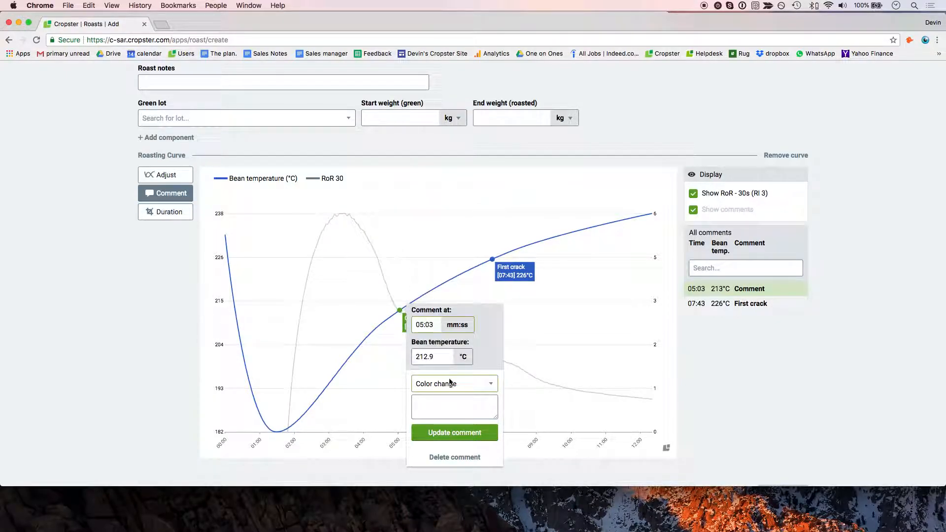
pyautogui.click(439, 433)
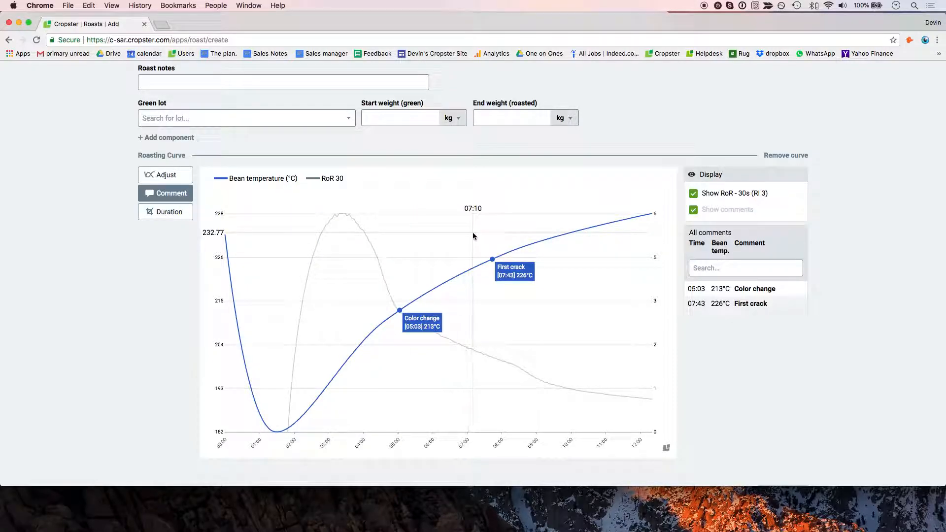
# Try trimming the end of the roast duration to 12:02, and restore it to 12:21
pyautogui.click(158, 222)
pyautogui.moveTo(658, 475); pyautogui.dragTo(646, 477)
pyautogui.scroll(-3, 647, 476)
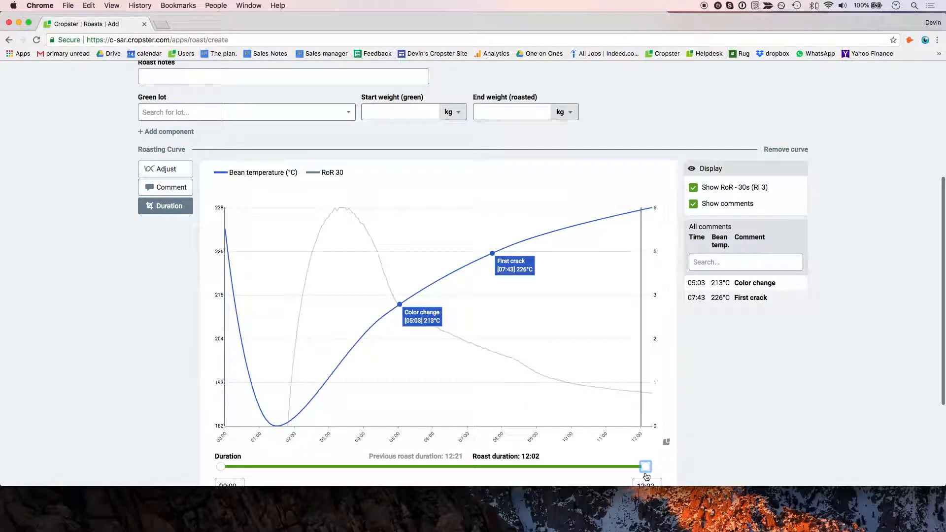
pyautogui.moveTo(649, 402); pyautogui.dragTo(671, 398)
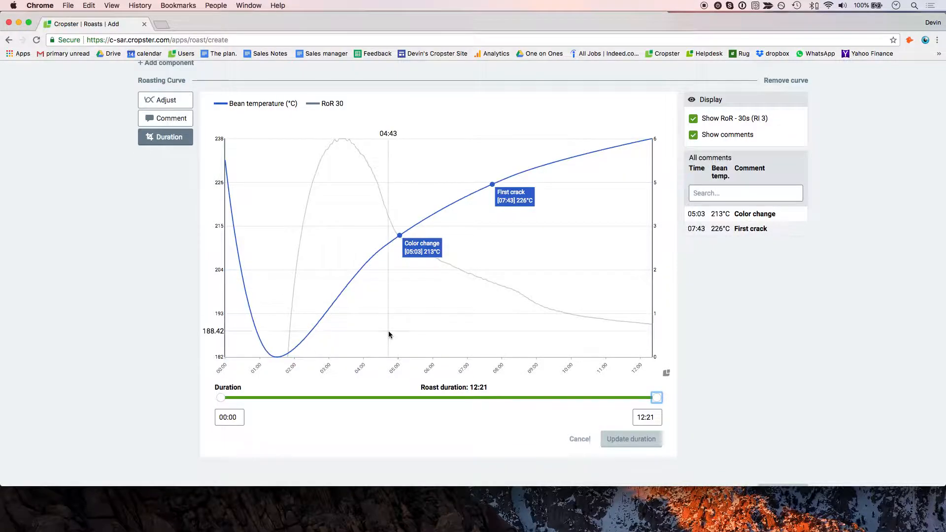
# Return to adjusting the curve points and remove the manually created roasting curve
pyautogui.scroll(5, 389, 332)
pyautogui.click(159, 238)
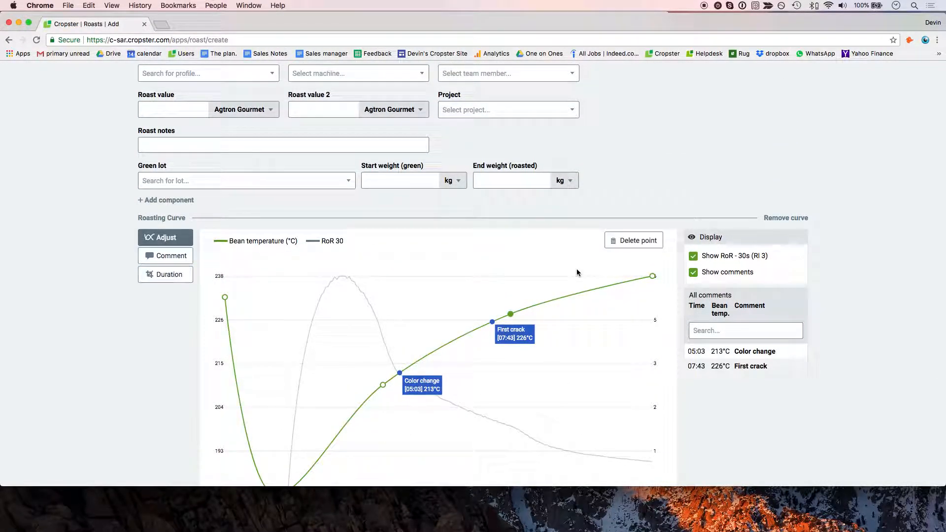
pyautogui.scroll(-2, 528, 275)
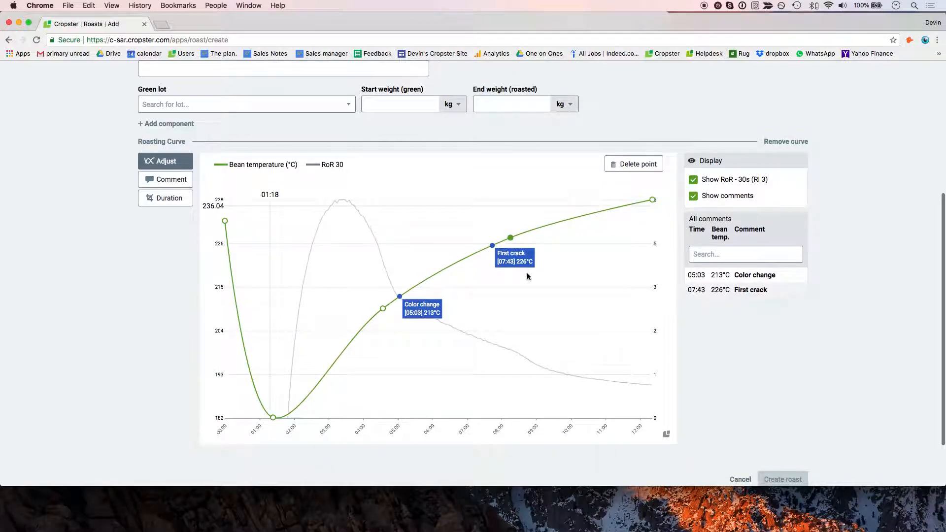
pyautogui.click(787, 142)
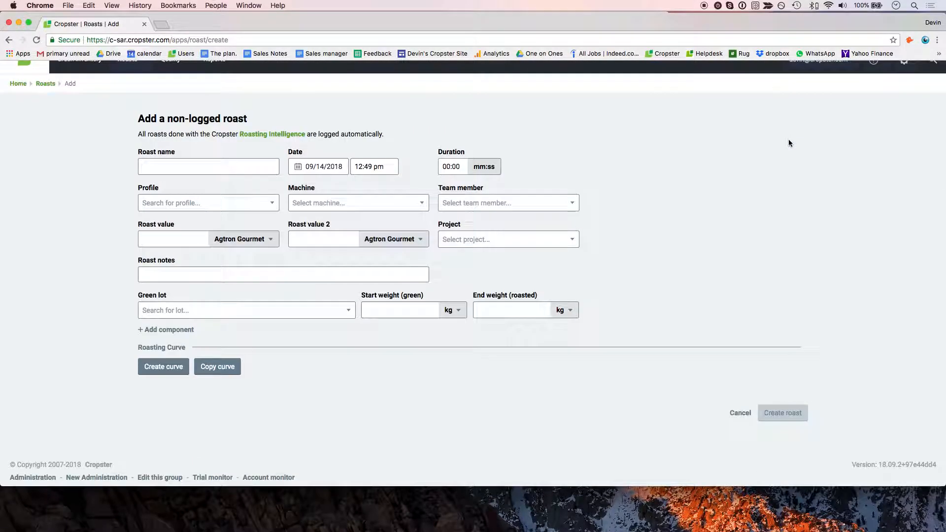
# Copy the roasting curve from the existing roast [PR-0533] XPert Test into the new roast
pyautogui.click(227, 365)
pyautogui.click(234, 372)
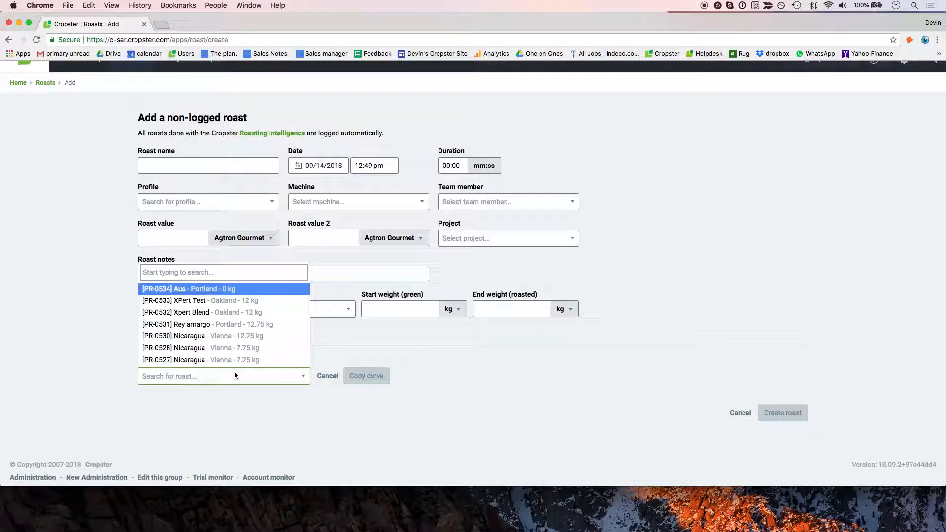
pyautogui.click(218, 312)
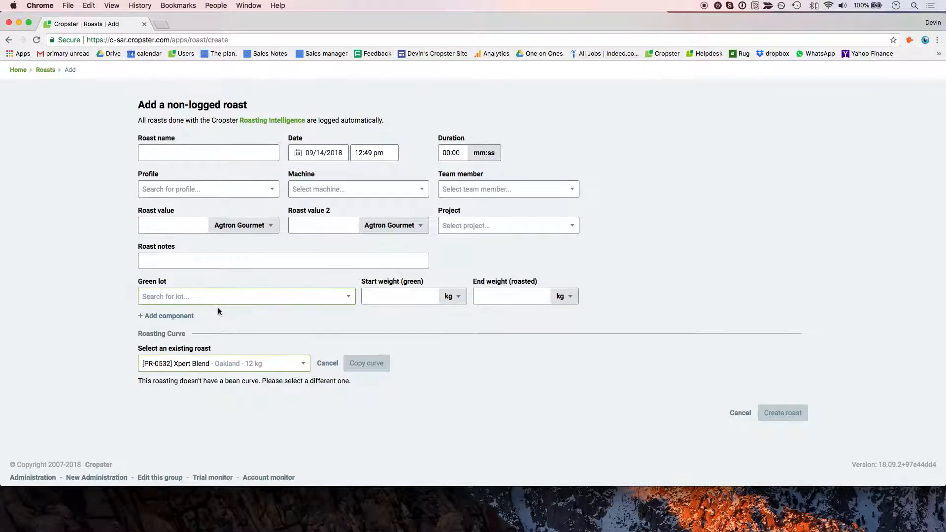
pyautogui.click(295, 363)
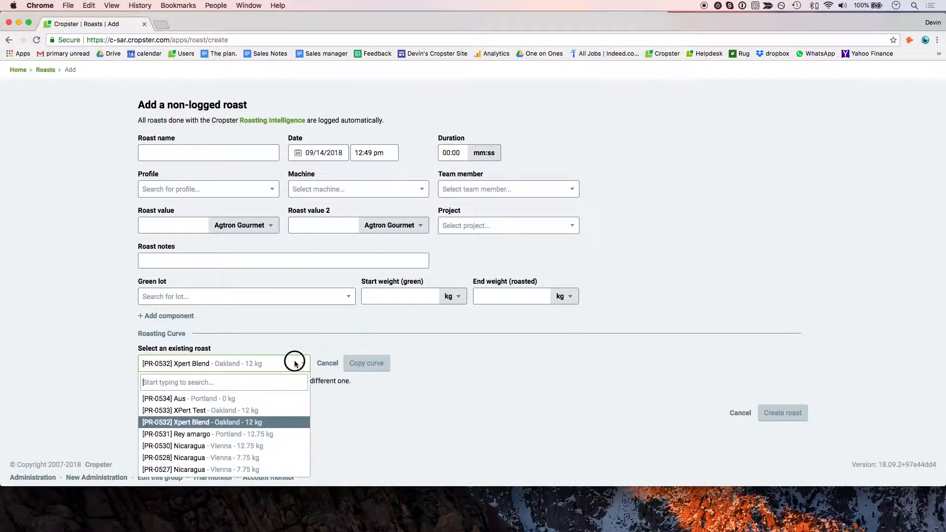
pyautogui.click(204, 411)
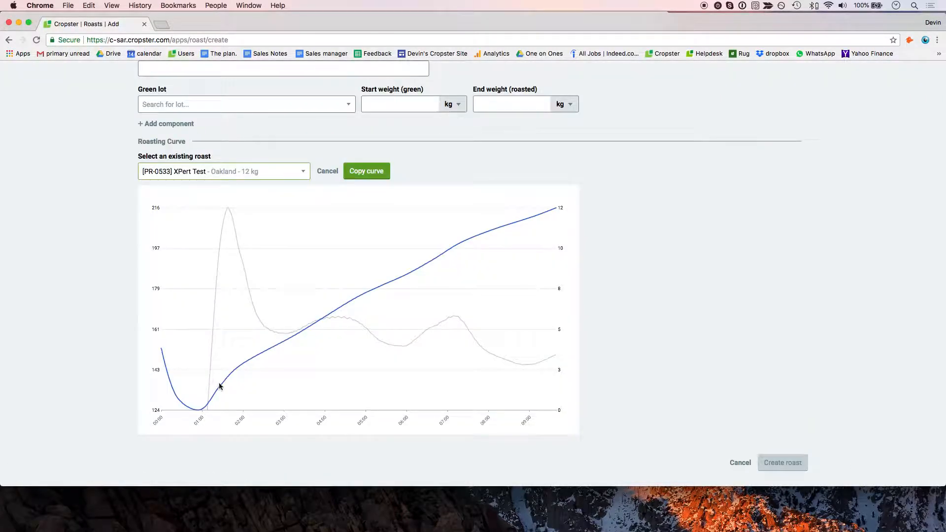
pyautogui.click(366, 171)
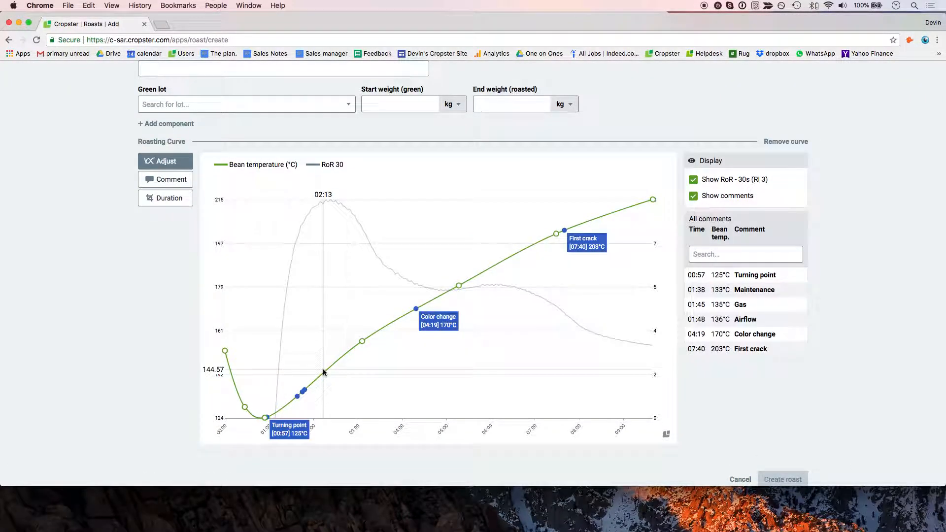
# Raise the copied curve's start temperature to about 192 °C and move its second point slightly later and higher
pyautogui.moveTo(226, 368); pyautogui.dragTo(225, 255)
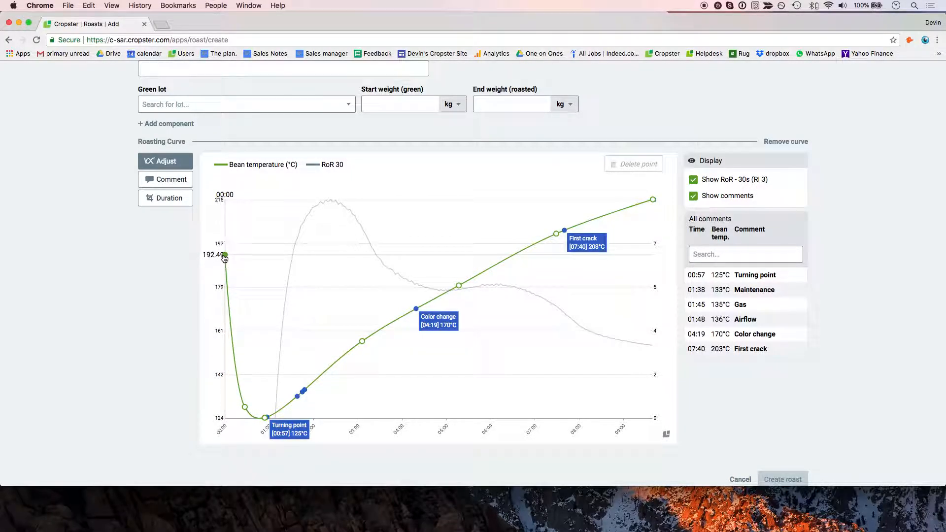
pyautogui.moveTo(245, 409); pyautogui.dragTo(249, 402)
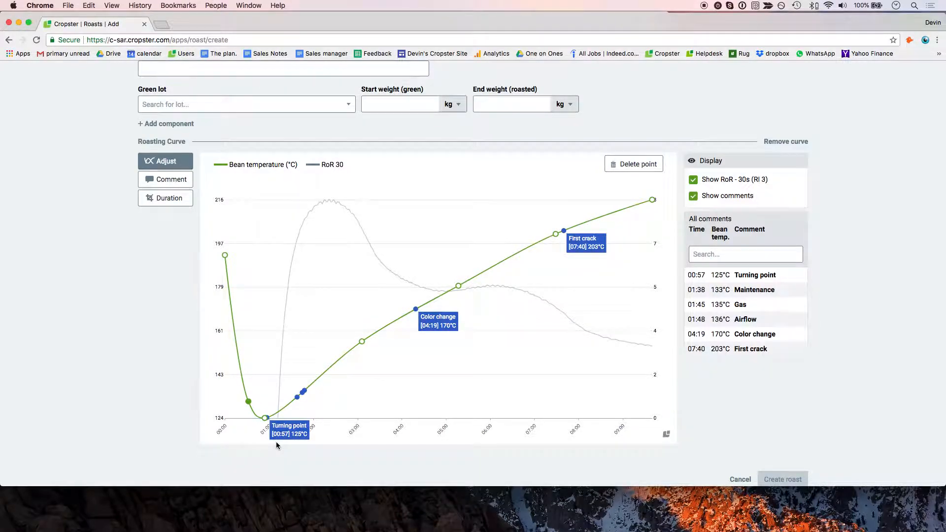
pyautogui.scroll(3, 276, 442)
pyautogui.scroll(-5, 276, 442)
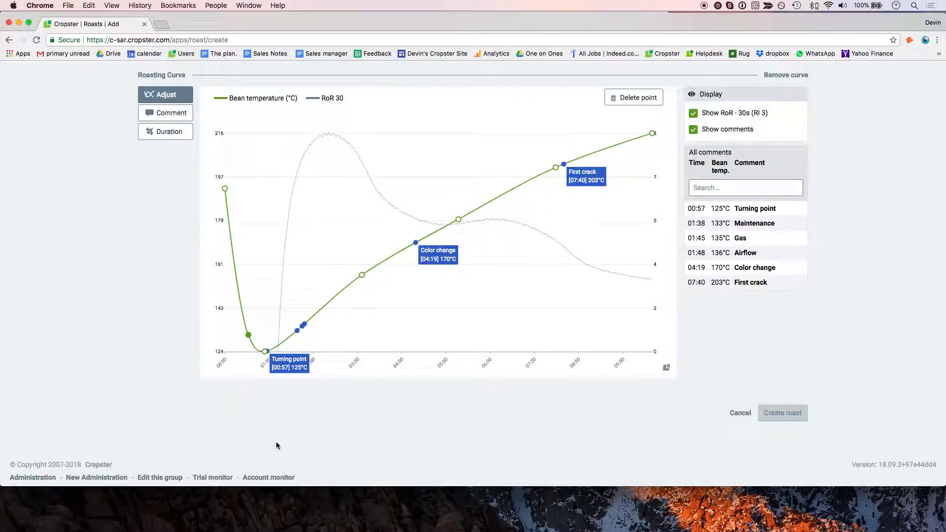
pyautogui.scroll(12, 276, 442)
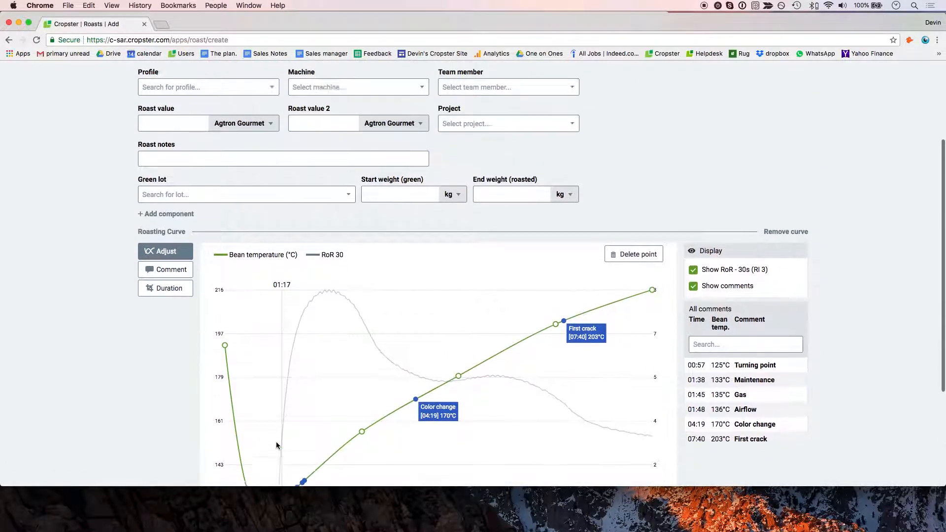